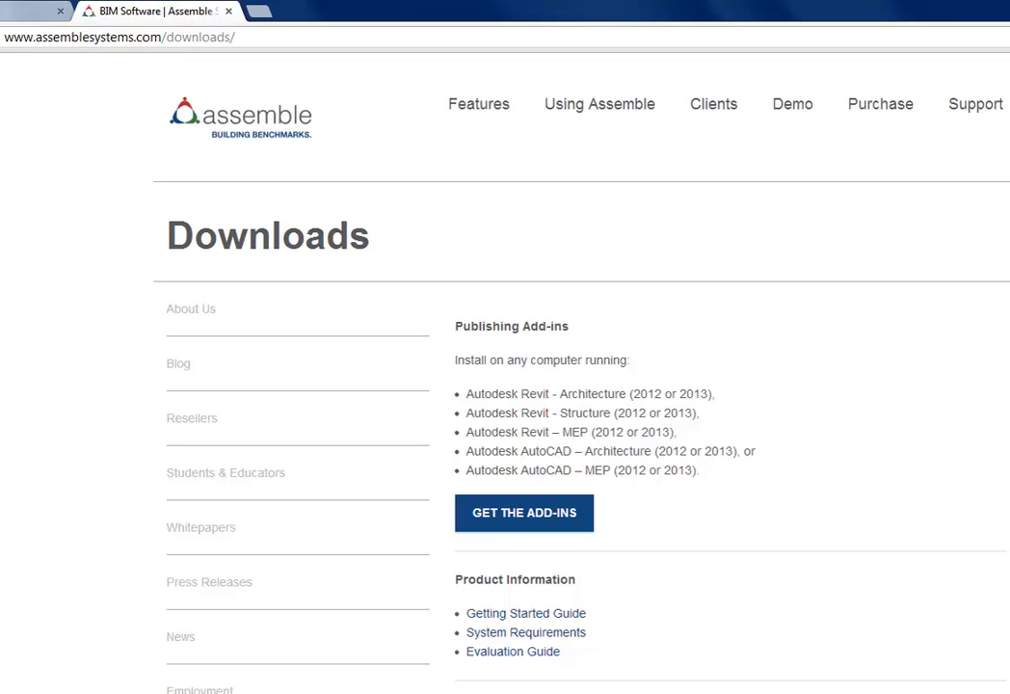
# - Switch to Revit and start publishing the model to Assemble as a new version of 455 Arch takeoff in Test Folder
pyautogui.hotkey('alt', 'Tab')
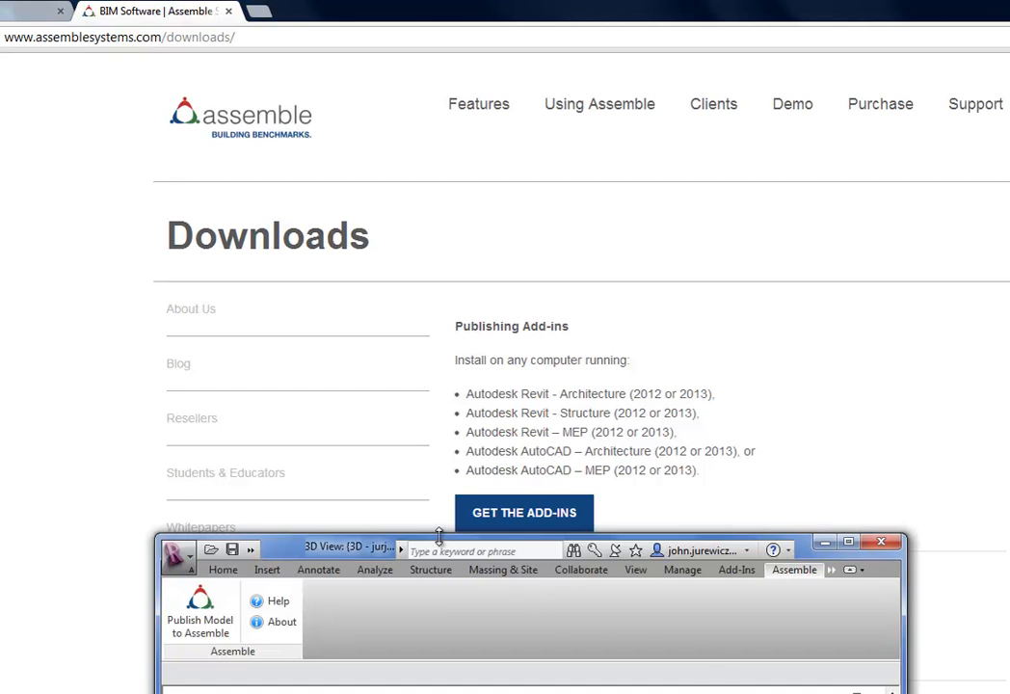
pyautogui.moveTo(438, 535); pyautogui.dragTo(435, 168)
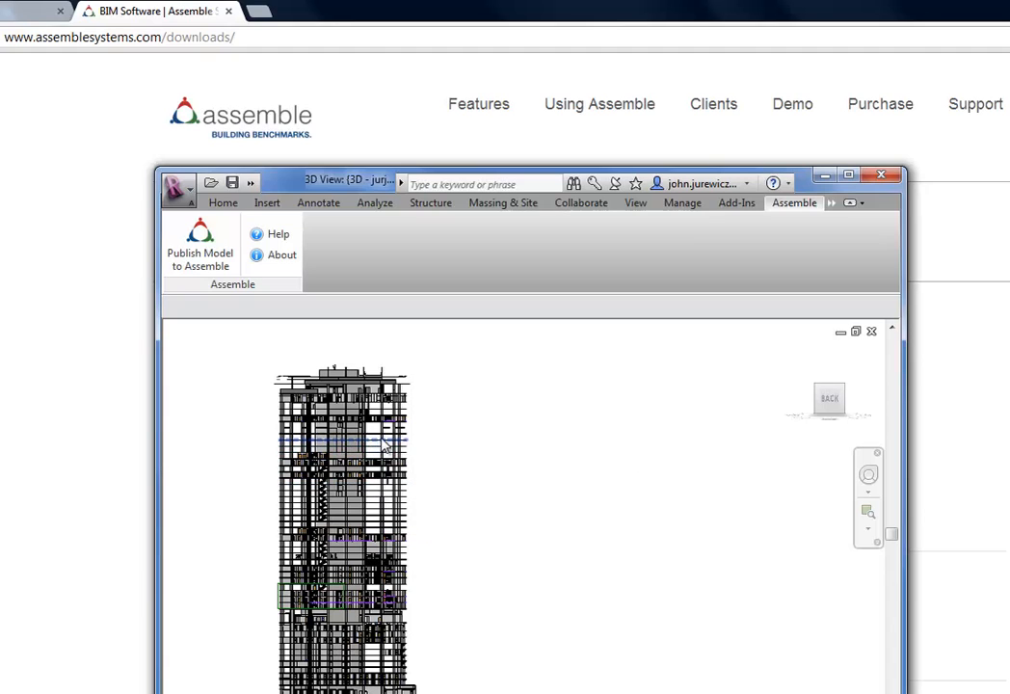
pyautogui.click(205, 260)
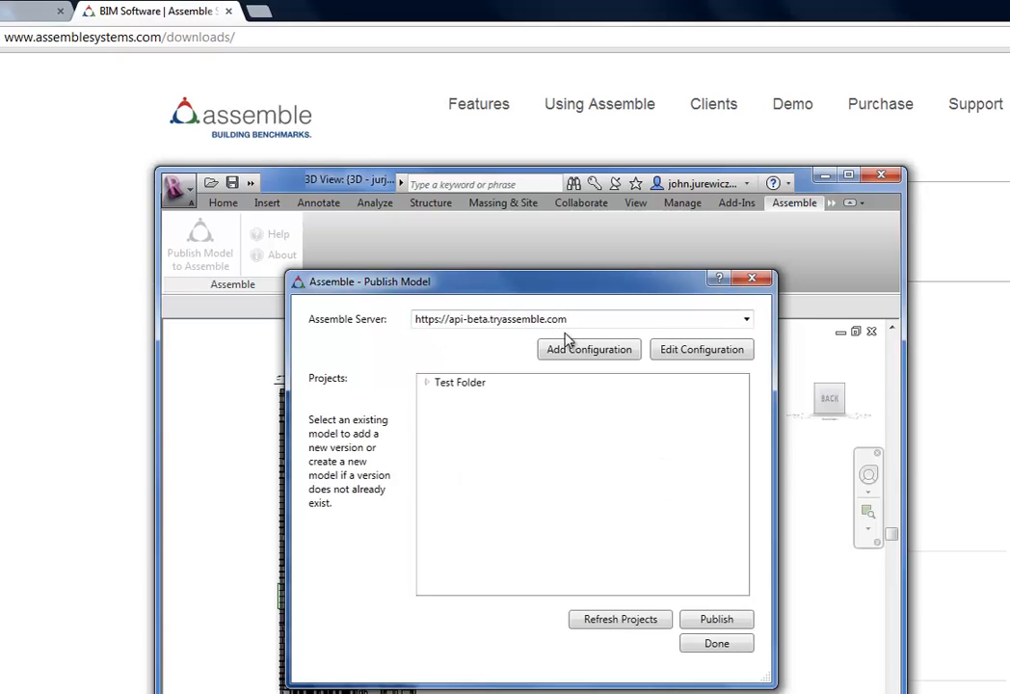
pyautogui.click(428, 383)
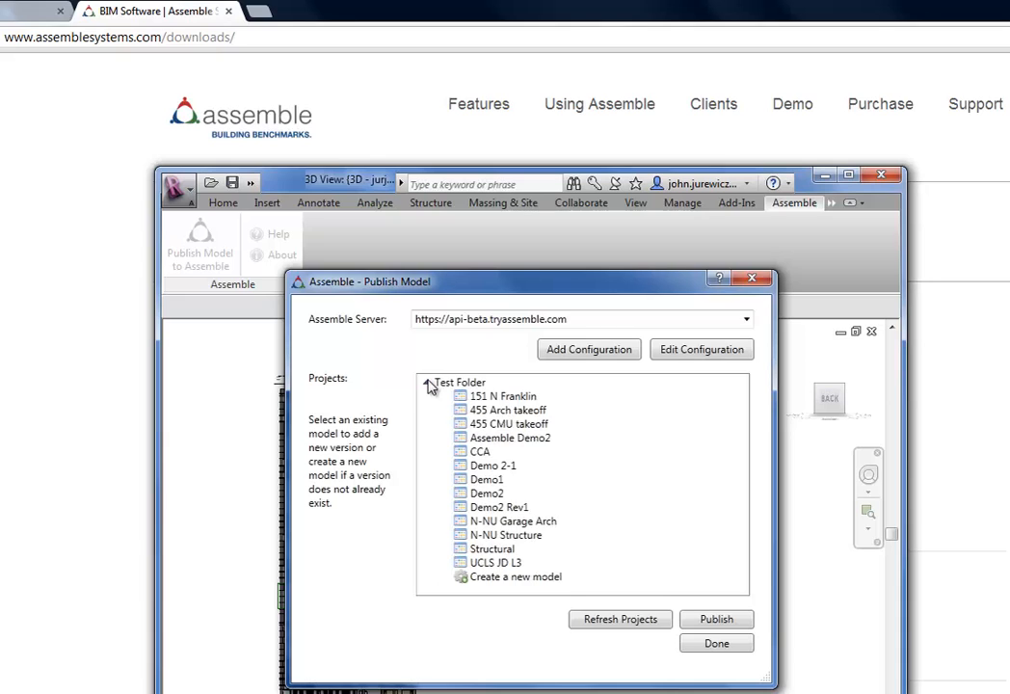
pyautogui.click(502, 413)
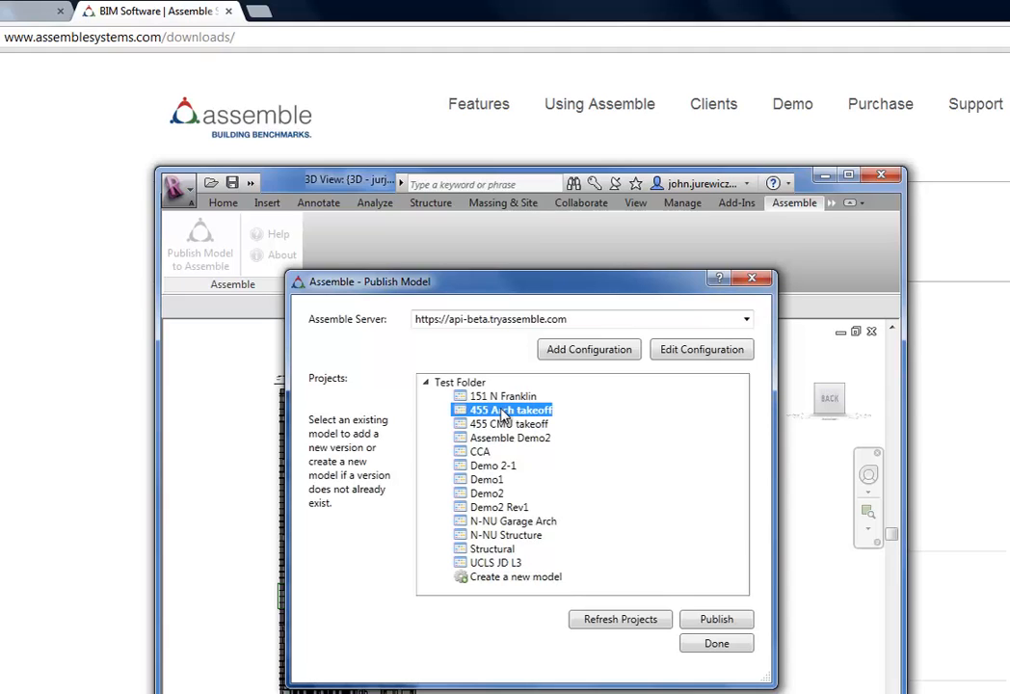
pyautogui.click(708, 623)
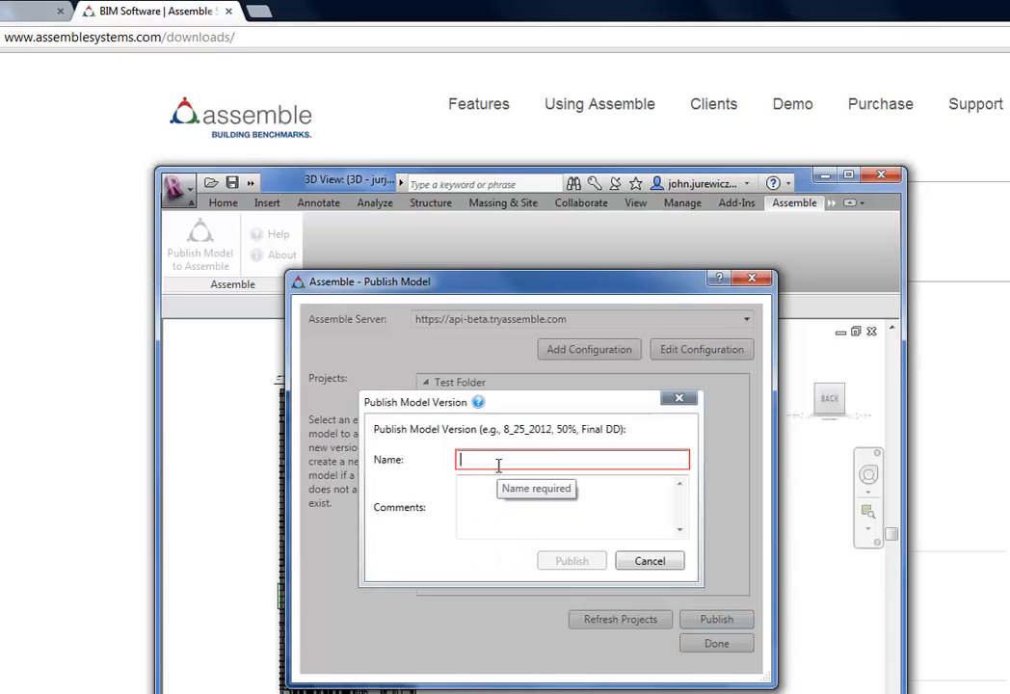
# - Name the model version "Arch 020313", add the comment "rvt 2012" and publish it
pyautogui.write('Ar')
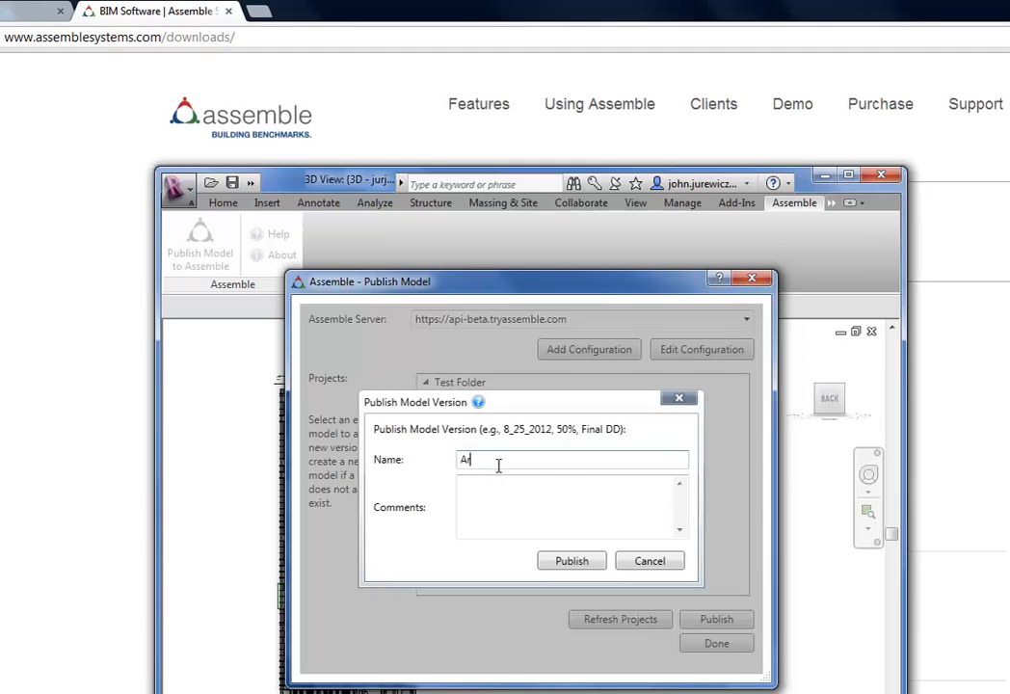
pyautogui.write('ch')
pyautogui.write(' 02')
pyautogui.write('831')
pyautogui.write('313')
pyautogui.click(498, 499)
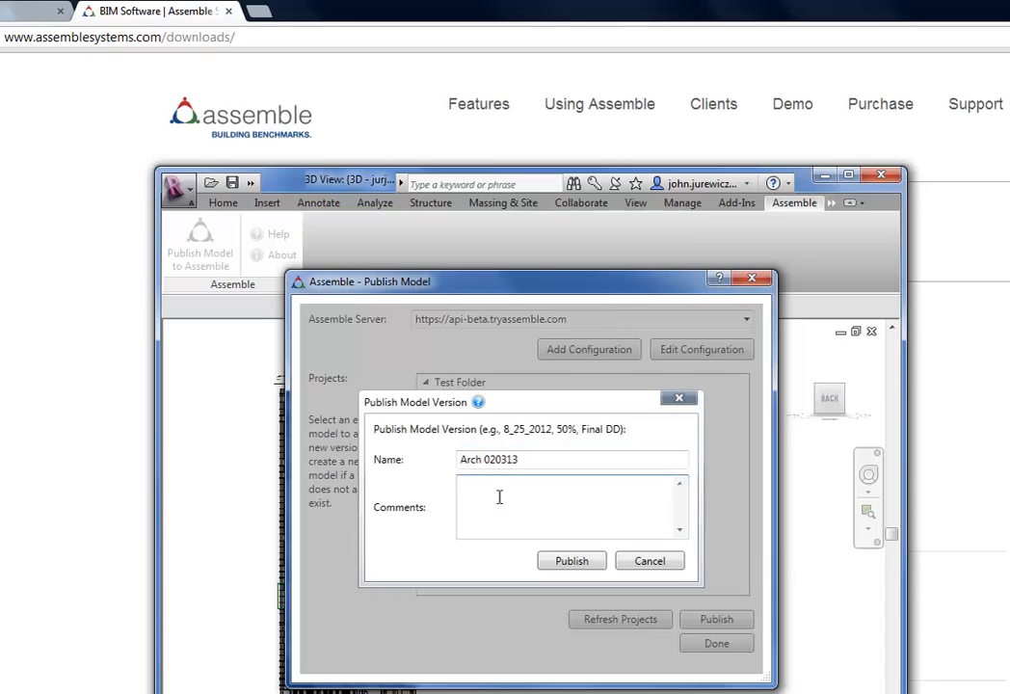
pyautogui.write('rvt 2012')
pyautogui.click(574, 561)
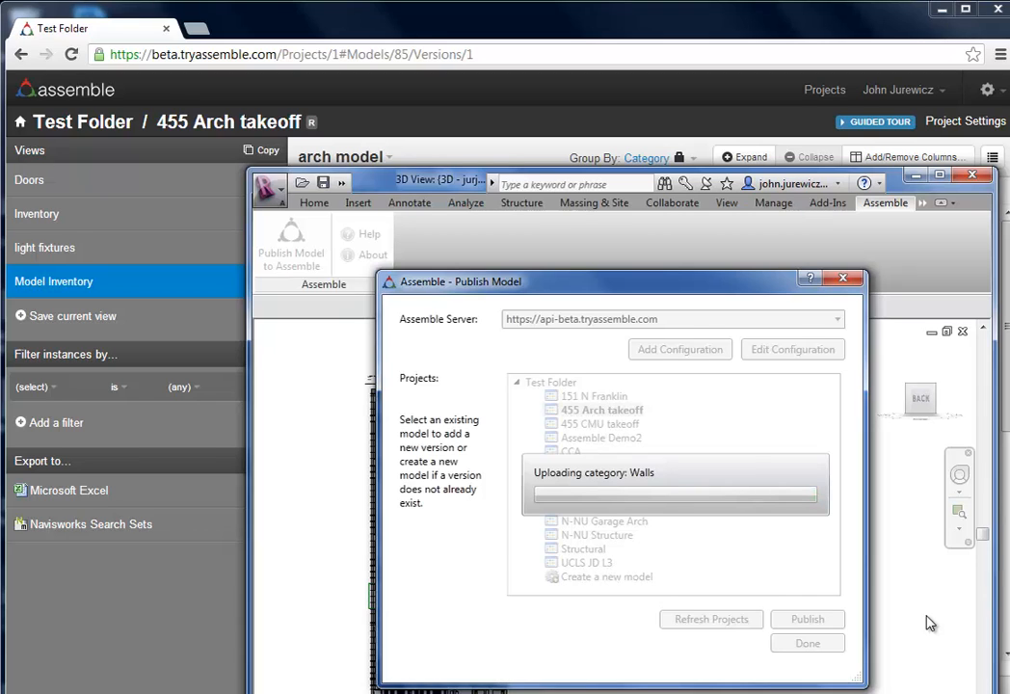
# - Switch to the Assemble website and open the arch model version of 455 Arch takeoff in the Test Folder project
pyautogui.moveTo(617, 281); pyautogui.dragTo(792, 270)
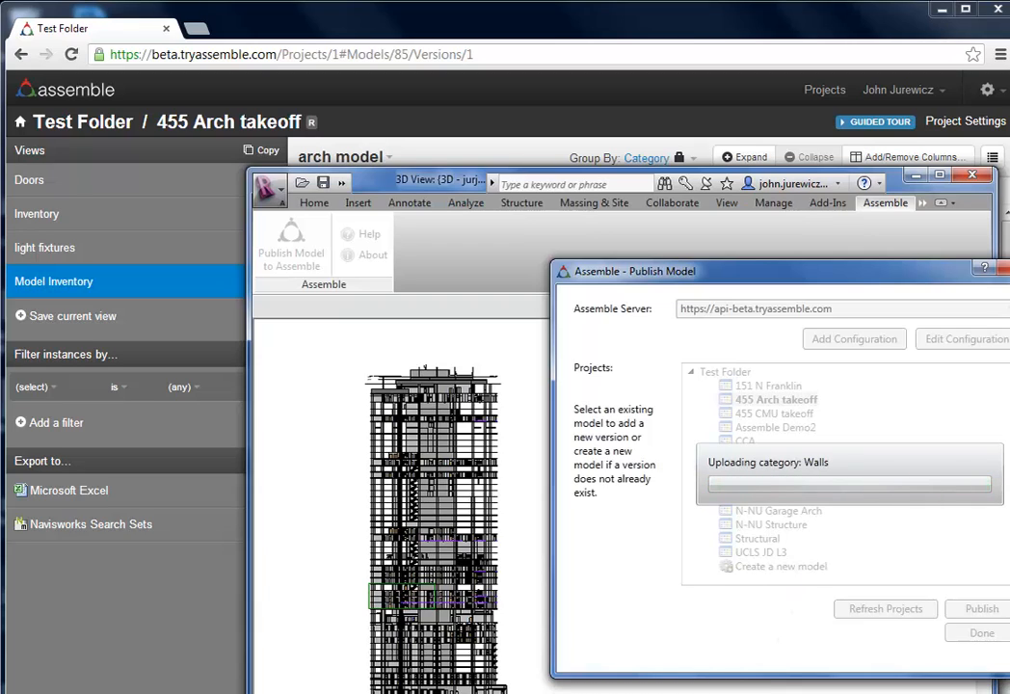
pyautogui.moveTo(220, 693)
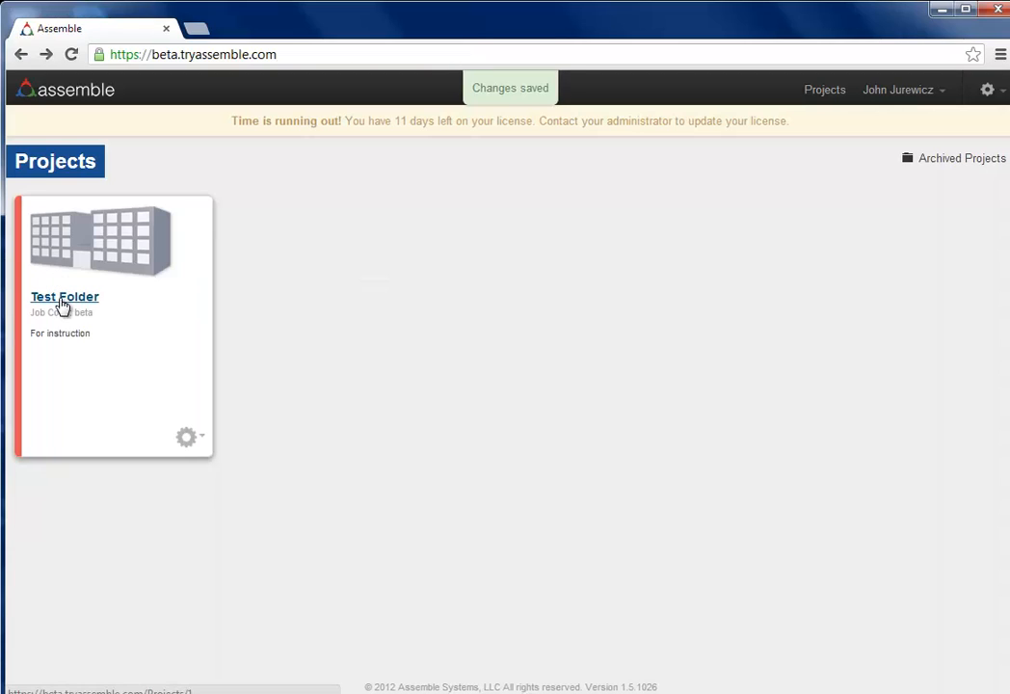
pyautogui.click(62, 307)
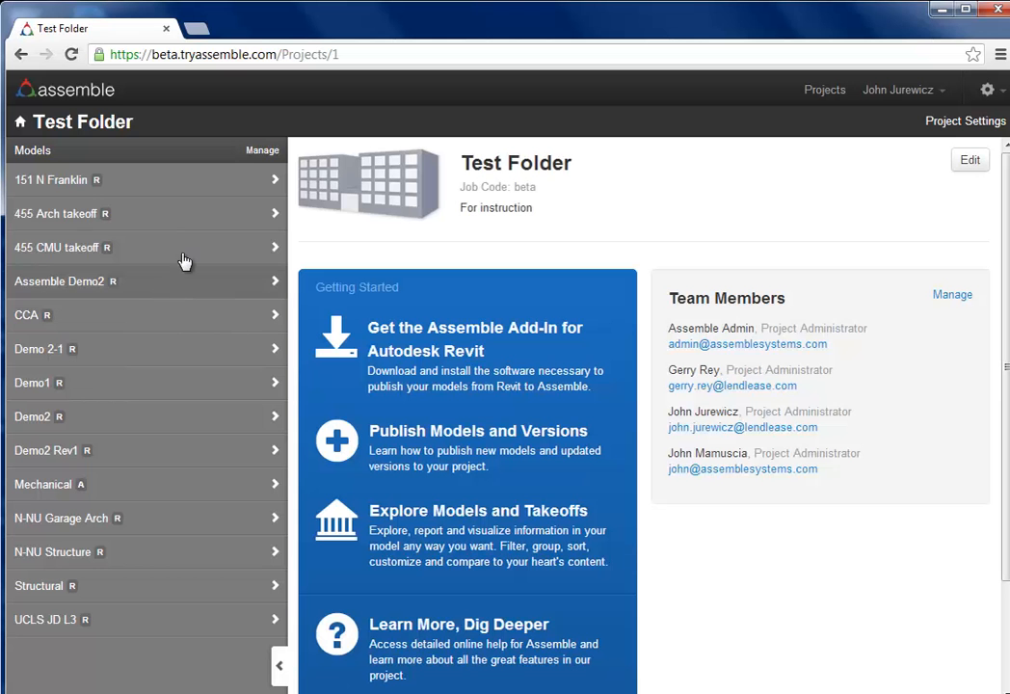
pyautogui.click(275, 216)
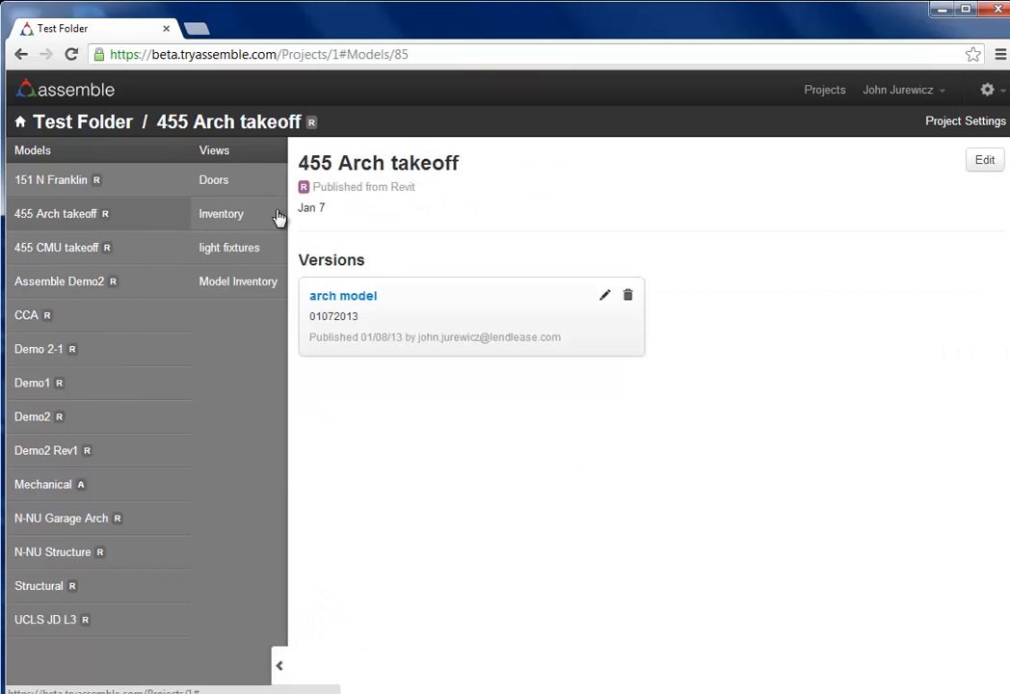
pyautogui.click(349, 296)
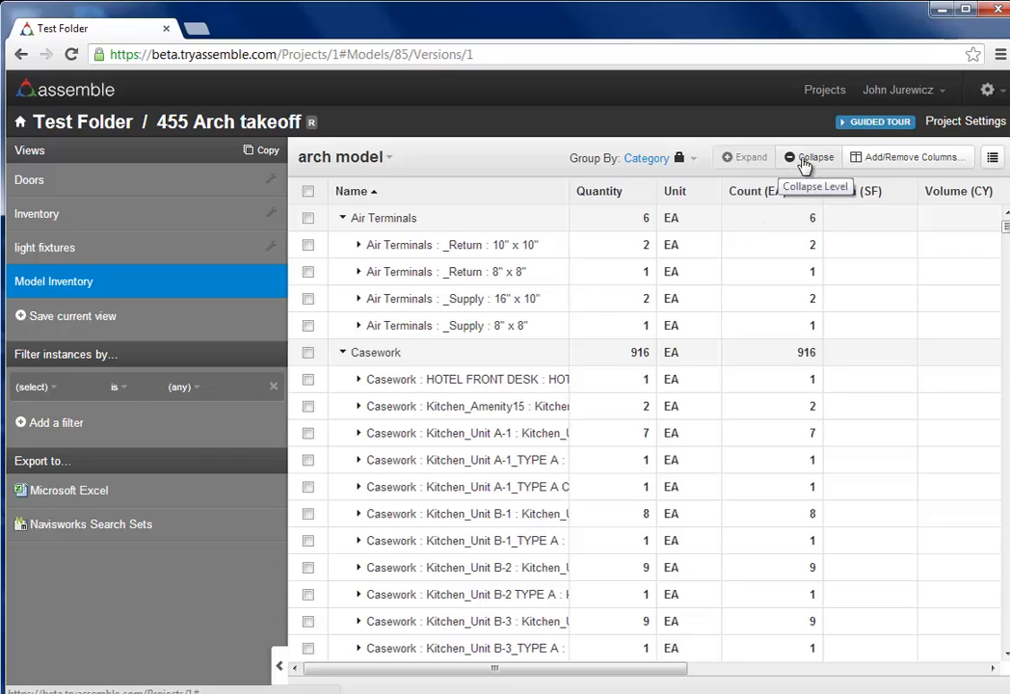
# - Collapse the model inventory, group it by Level, category and apply the column selection
pyautogui.click(792, 156)
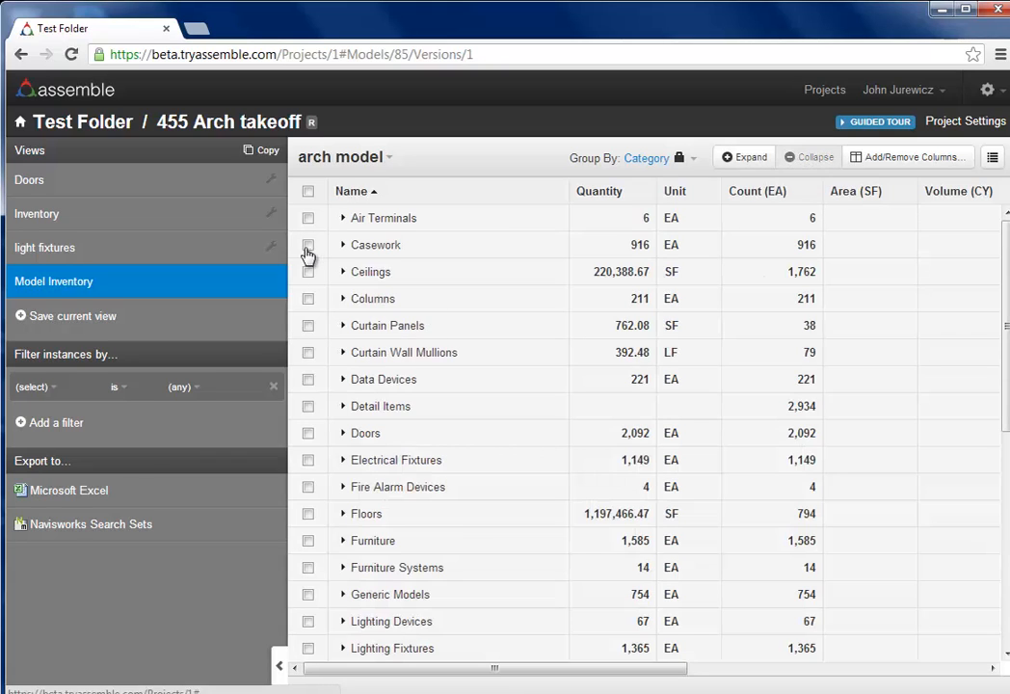
pyautogui.click(690, 161)
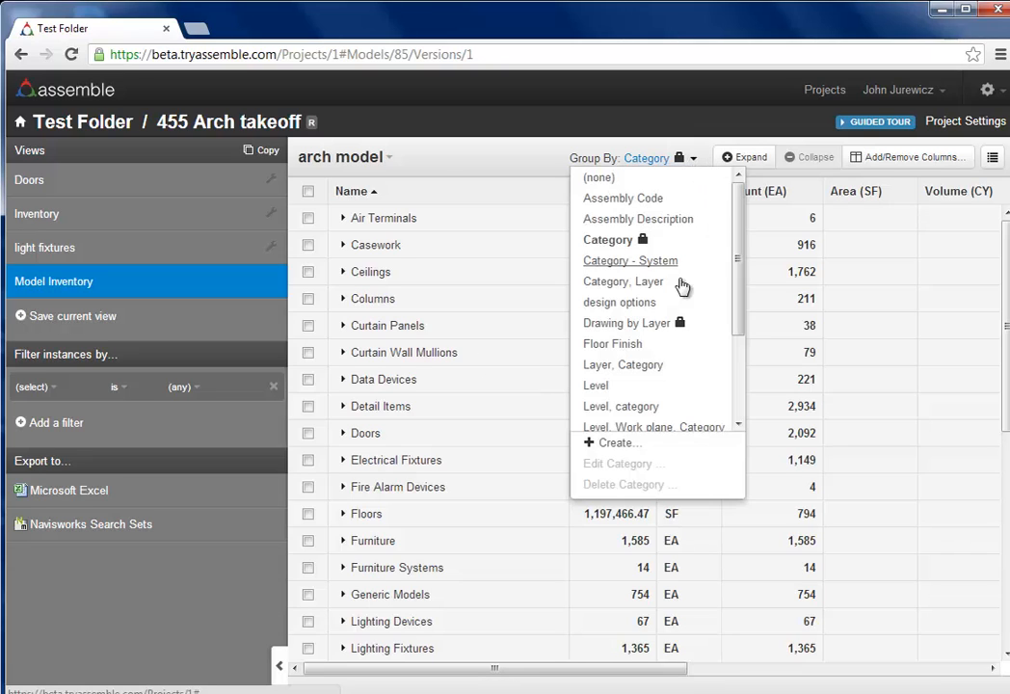
pyautogui.click(612, 408)
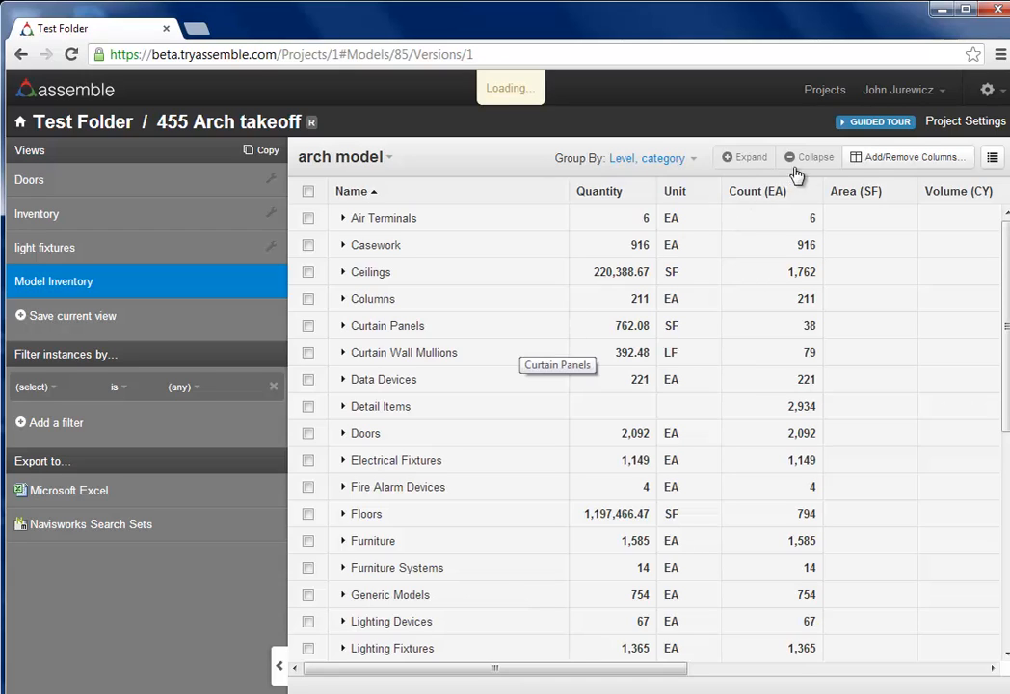
pyautogui.click(912, 158)
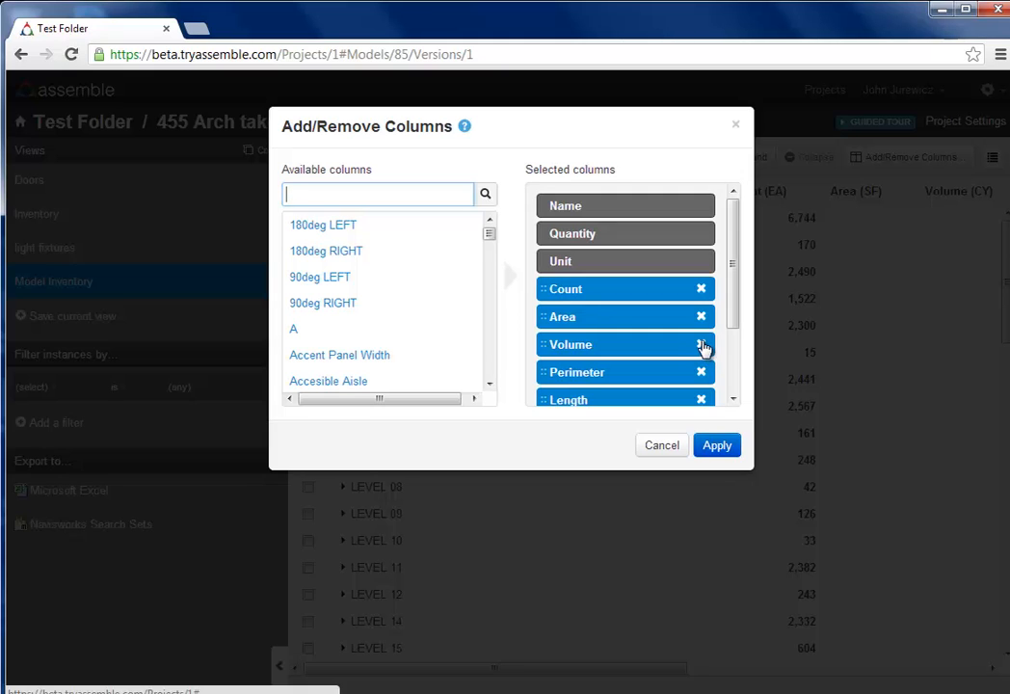
pyautogui.click(717, 446)
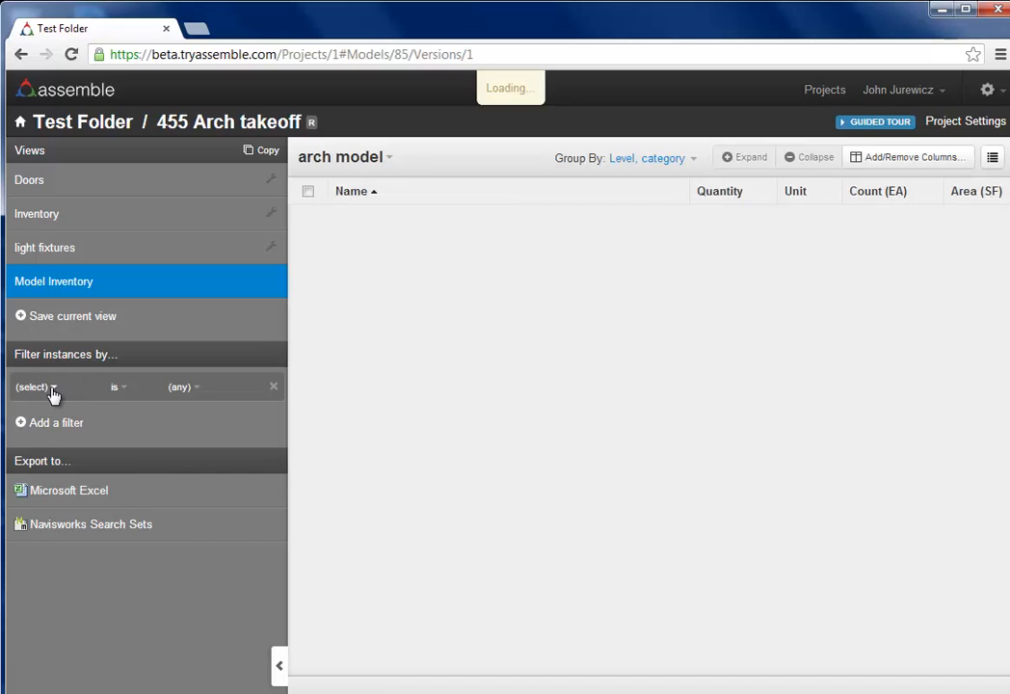
# - Filter the inventory to instances whose Category Name is Walls
pyautogui.click(53, 389)
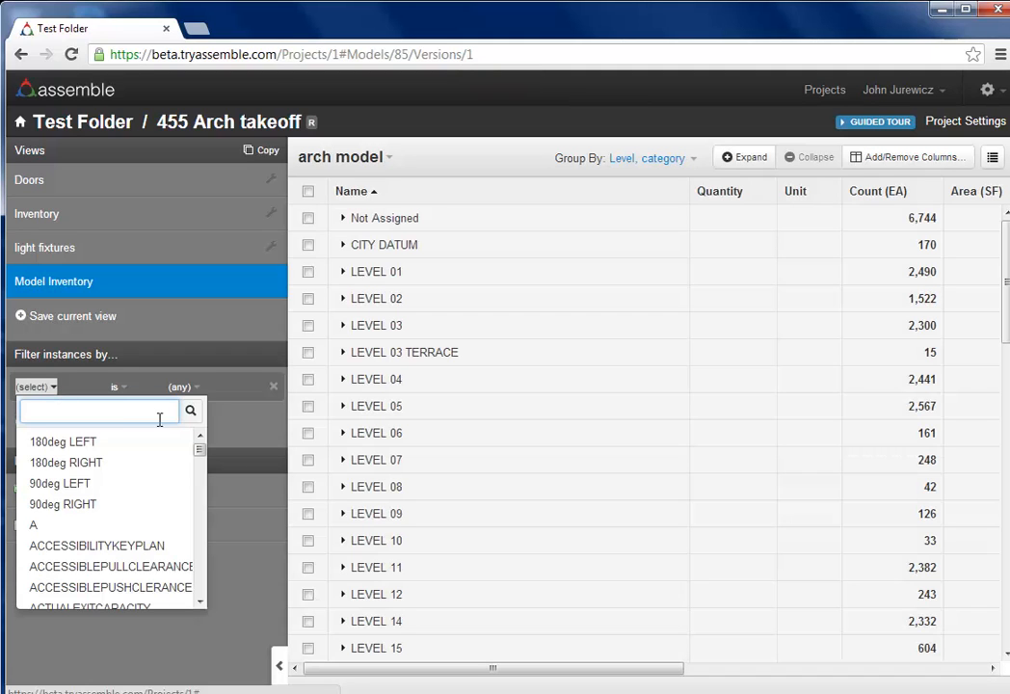
pyautogui.write('ca')
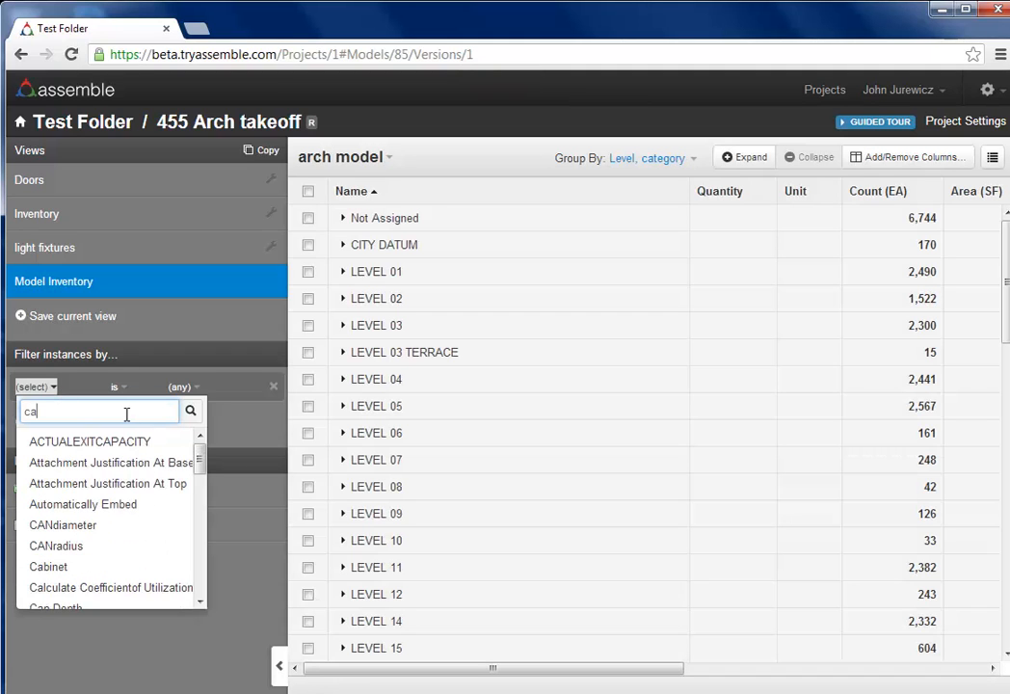
pyautogui.click(202, 602)
pyautogui.click(203, 604)
pyautogui.click(203, 604)
pyautogui.click(203, 603)
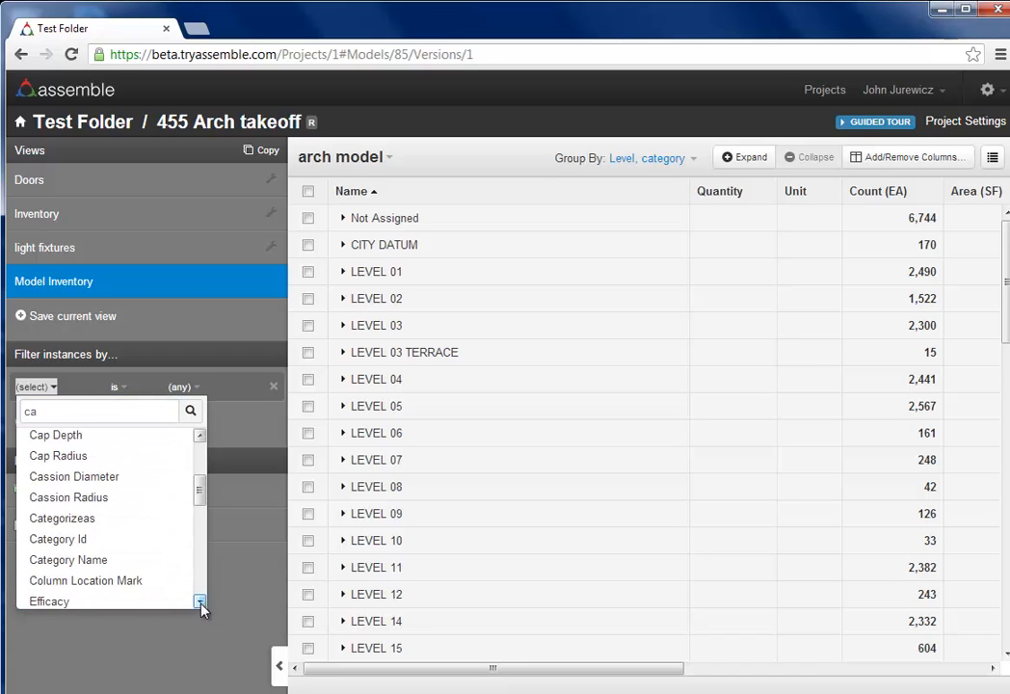
pyautogui.click(64, 561)
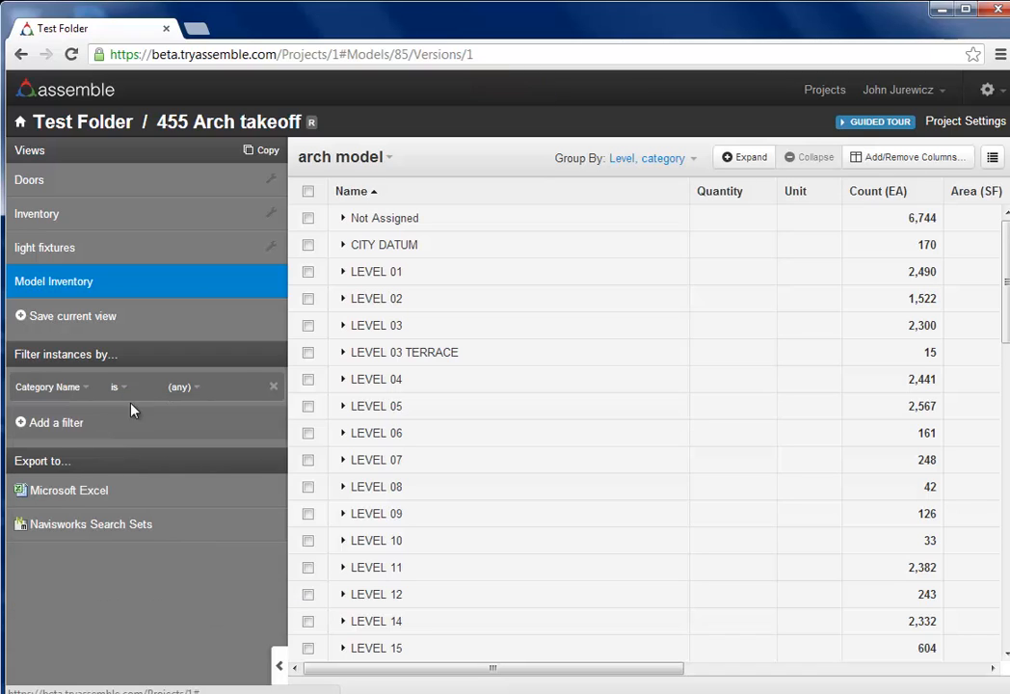
pyautogui.click(197, 388)
pyautogui.write('wall')
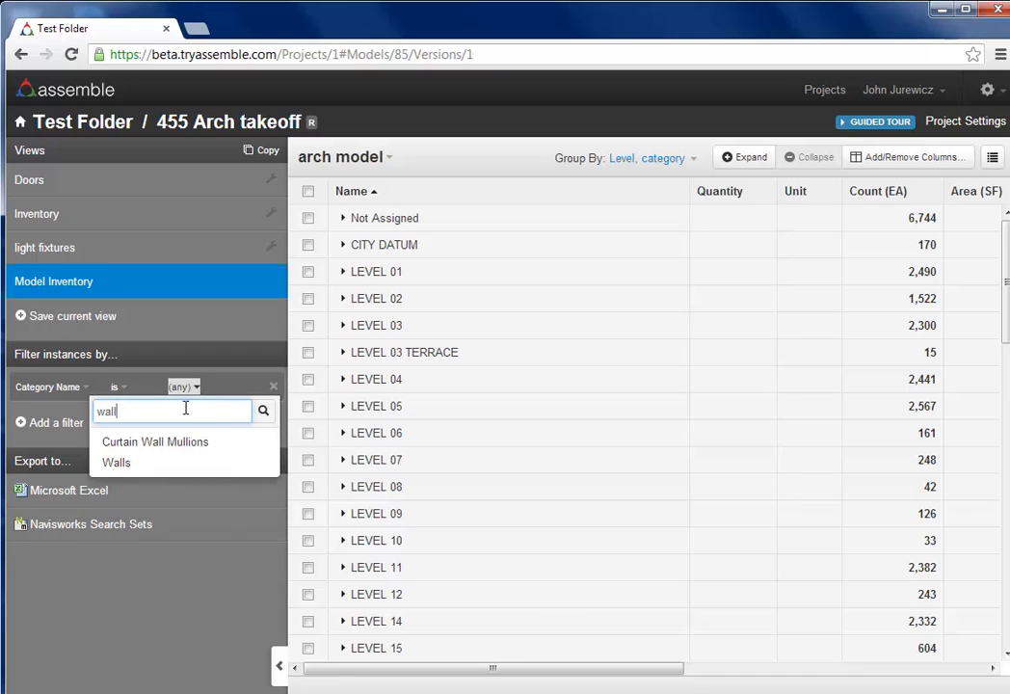
pyautogui.click(104, 462)
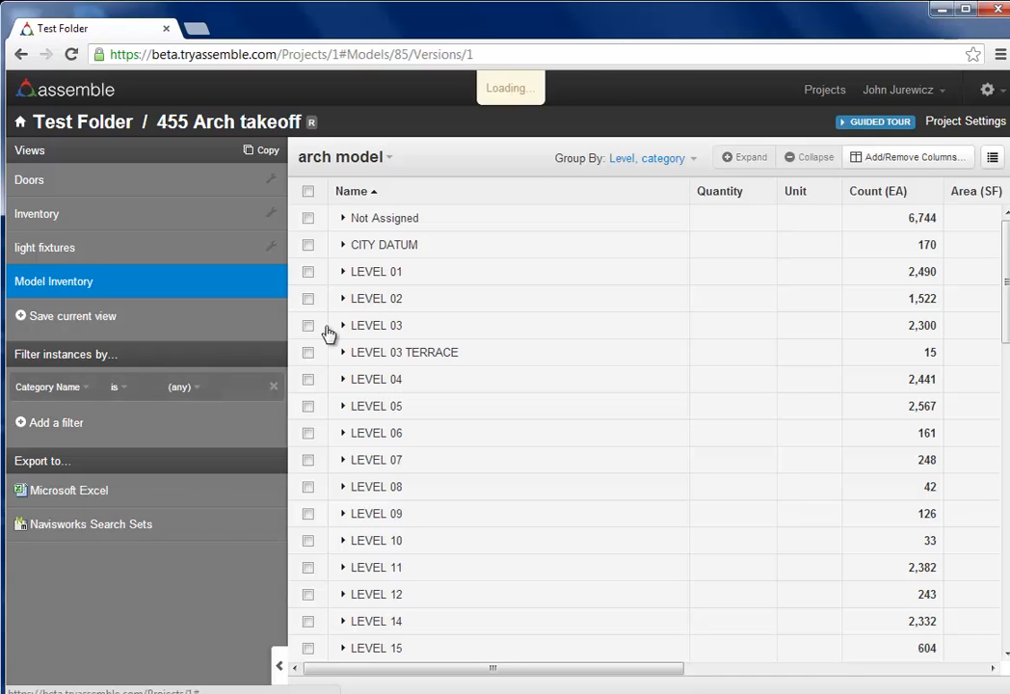
# - Expand the level groups to their Walls categories and review the wall quantities through the building levels
pyautogui.click(736, 159)
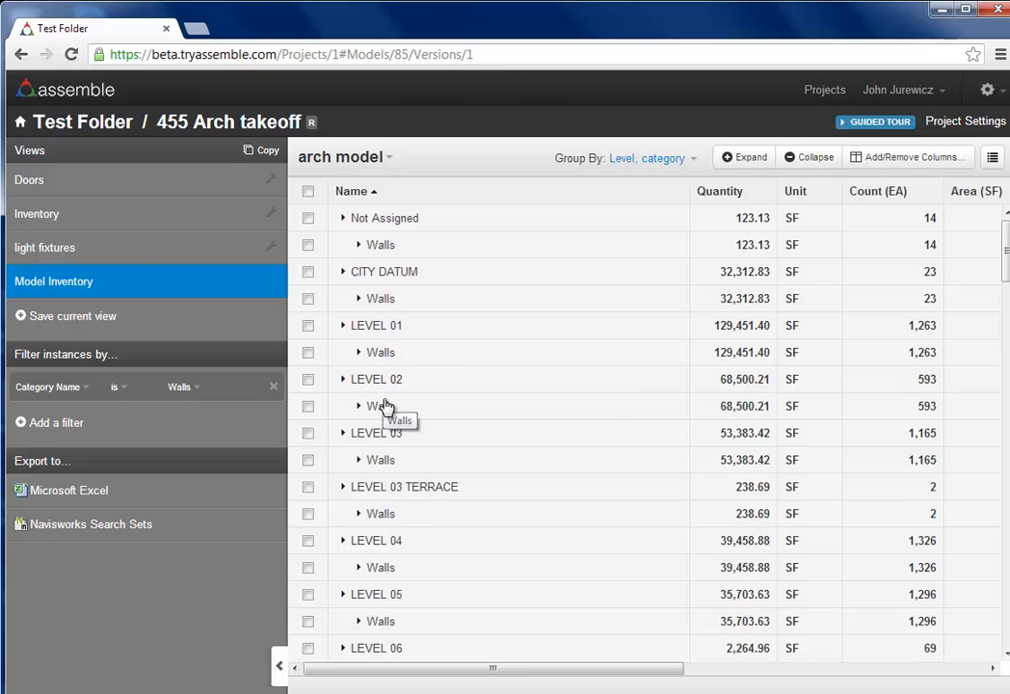
pyautogui.scroll(-3, 1001, 444)
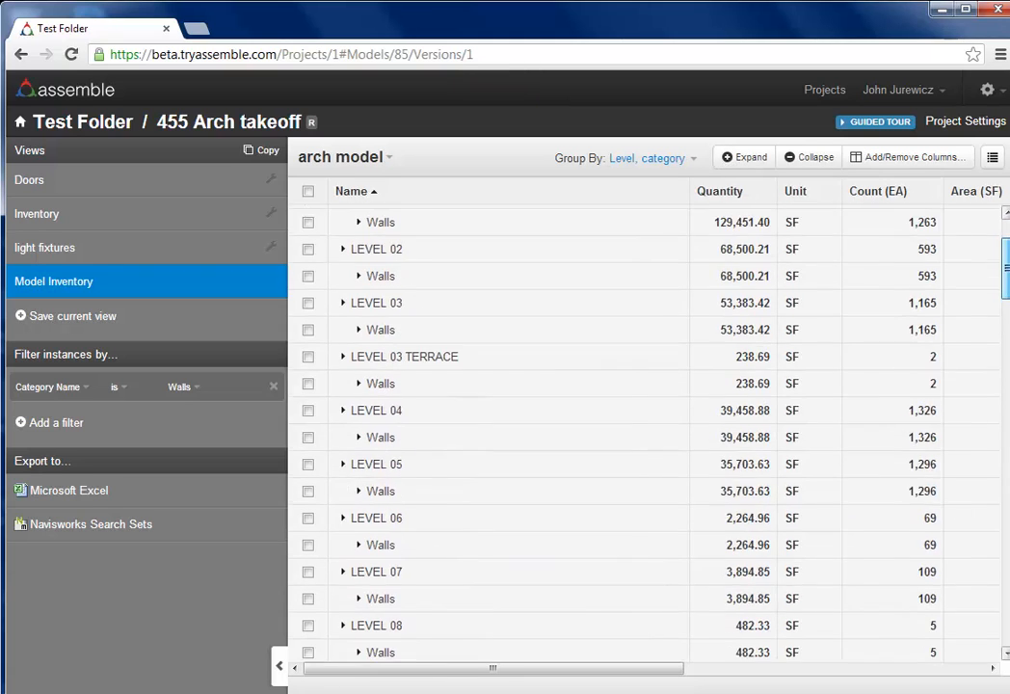
pyautogui.scroll(-12, 1001, 445)
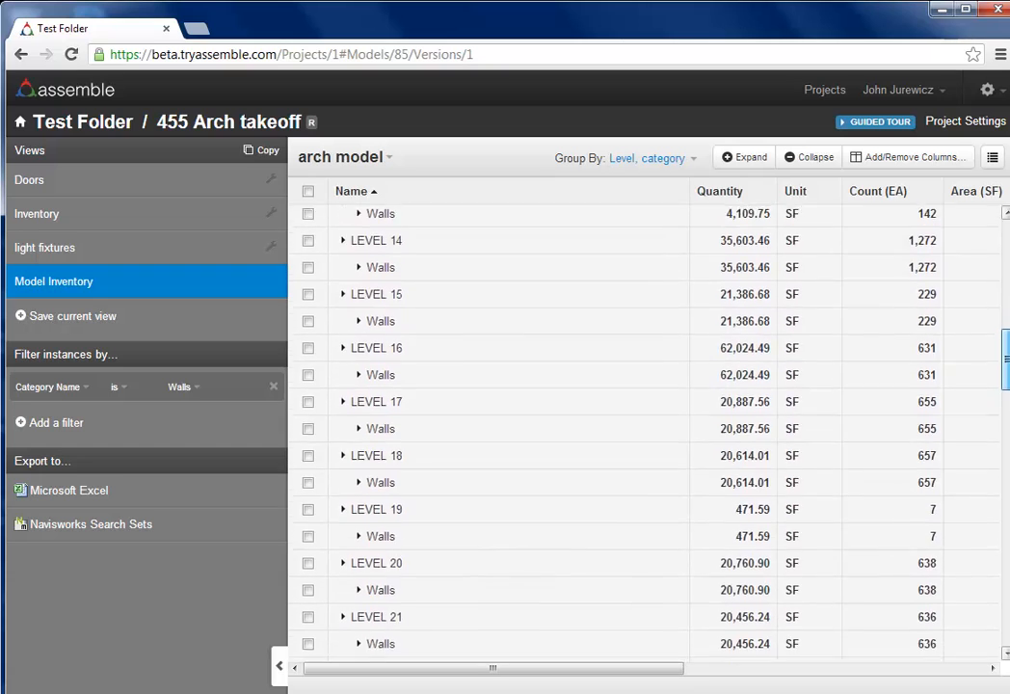
pyautogui.scroll(-2, 646, 429)
pyautogui.scroll(10, 646, 429)
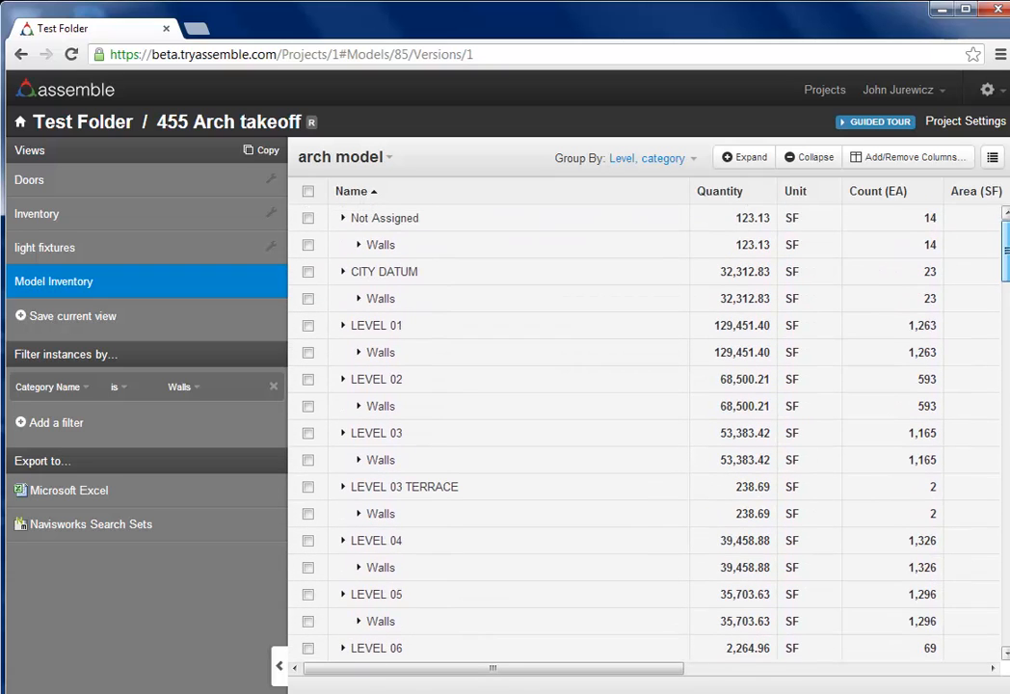
# - Expand all Walls categories one level further to list the individual wall types
pyautogui.click(358, 247)
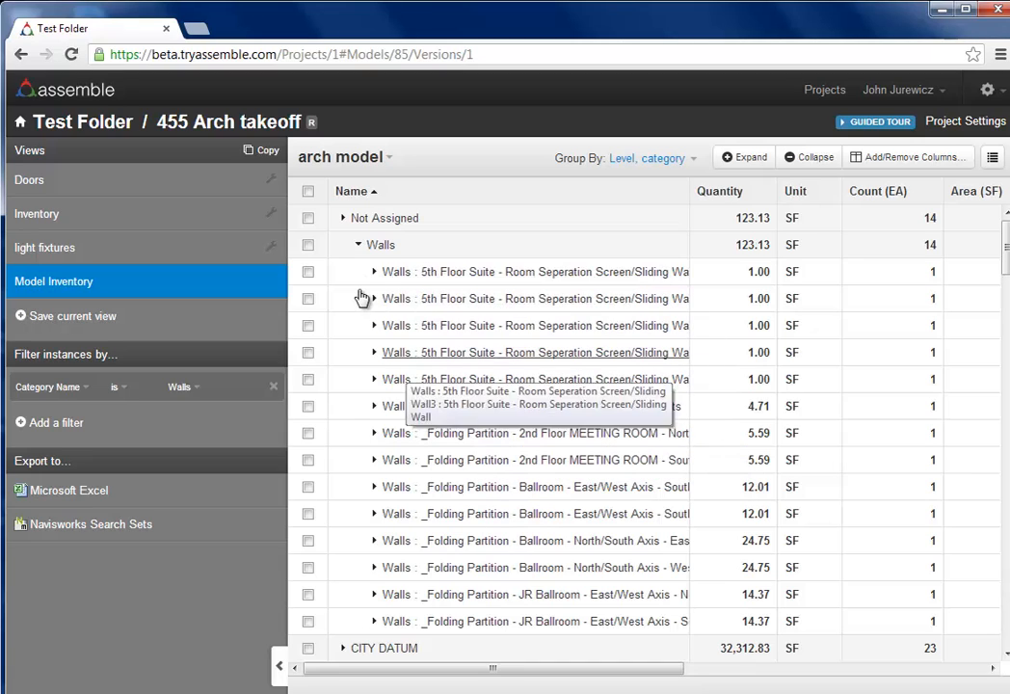
pyautogui.click(361, 247)
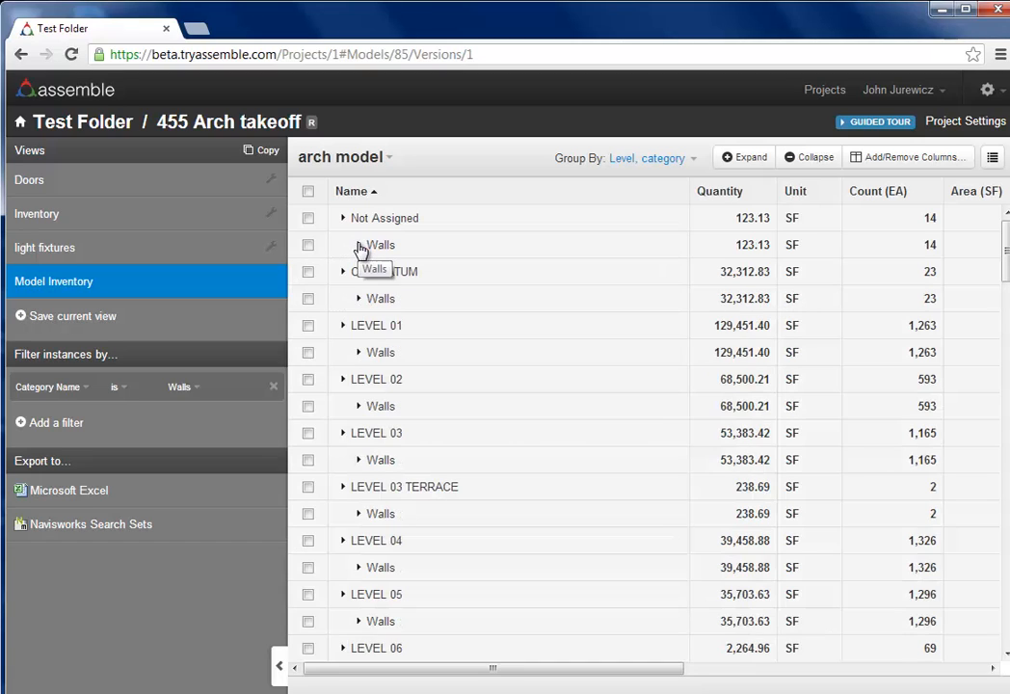
pyautogui.click(743, 157)
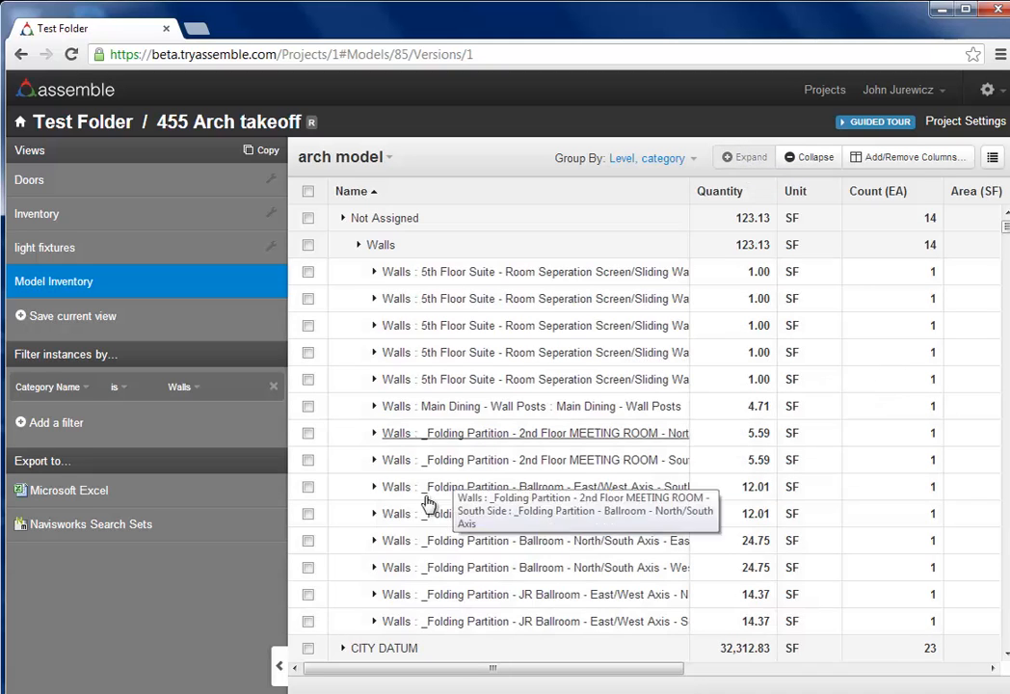
# - Export the filtered wall inventory to Microsoft Excel without instances, keeping the suggested file name
pyautogui.click(54, 494)
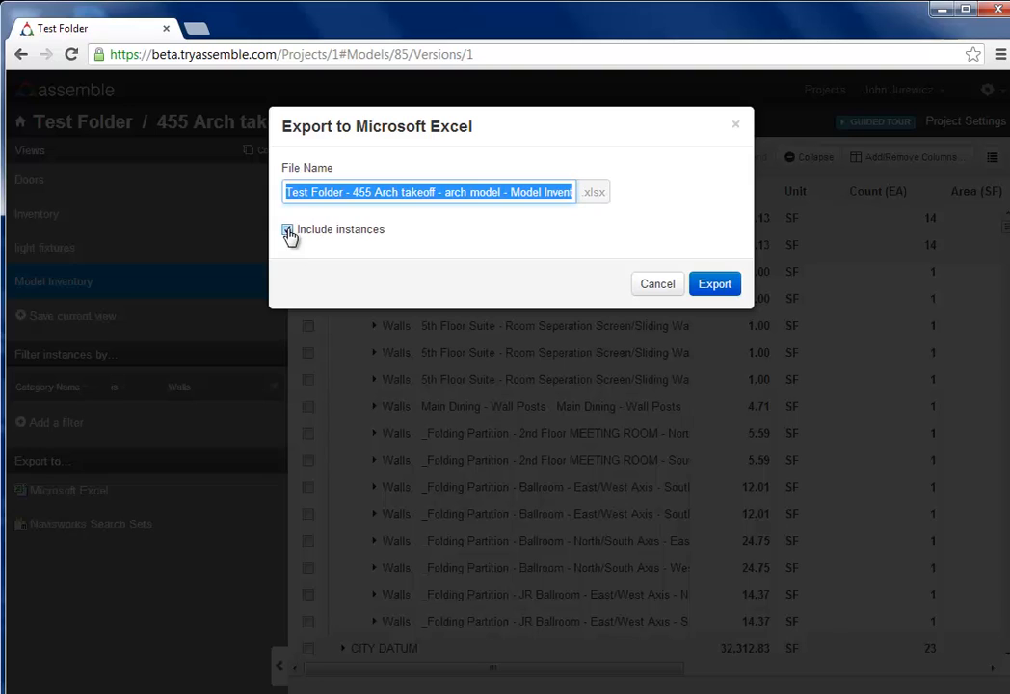
pyautogui.click(288, 234)
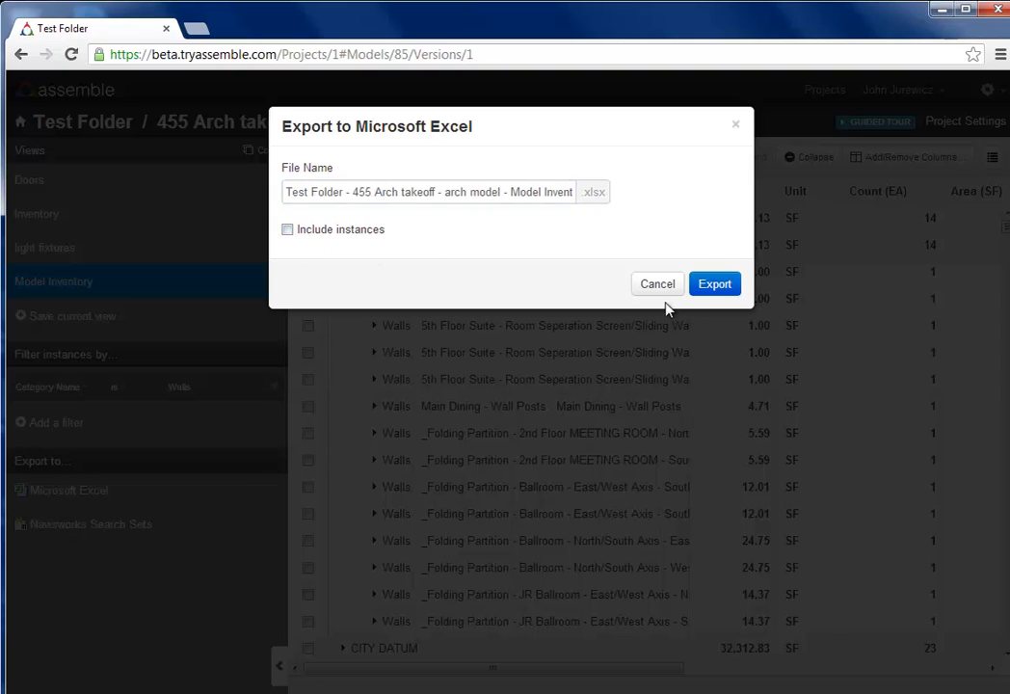
pyautogui.click(715, 284)
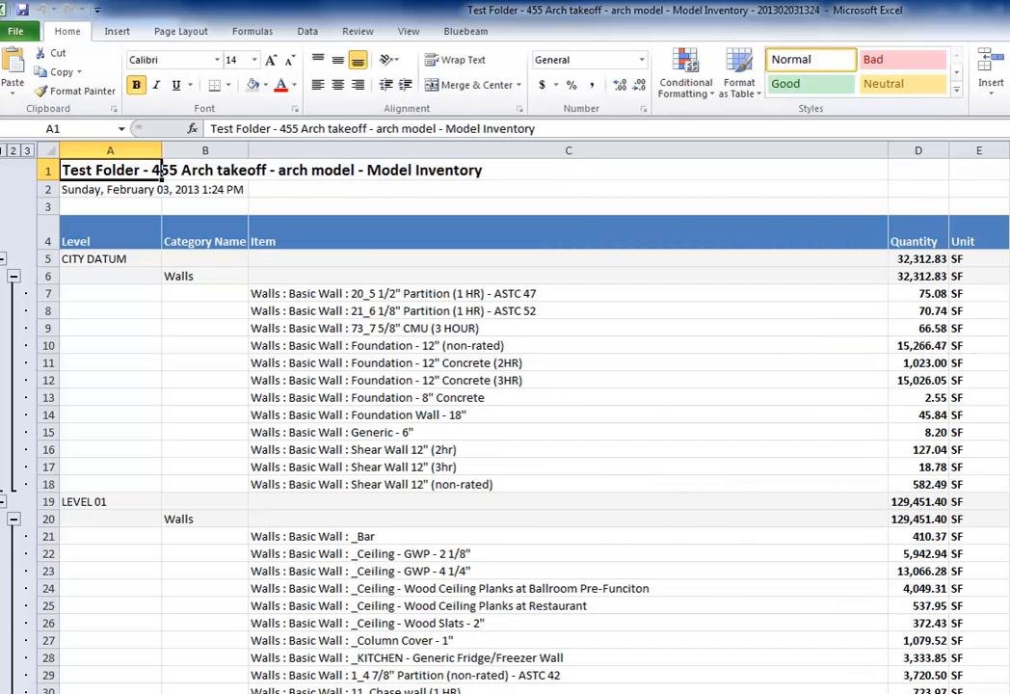
# - Narrow the Item column to about the width of its wall descriptions and delete the empty Perimeter (LF) column
pyautogui.moveTo(888, 151); pyautogui.dragTo(584, 152)
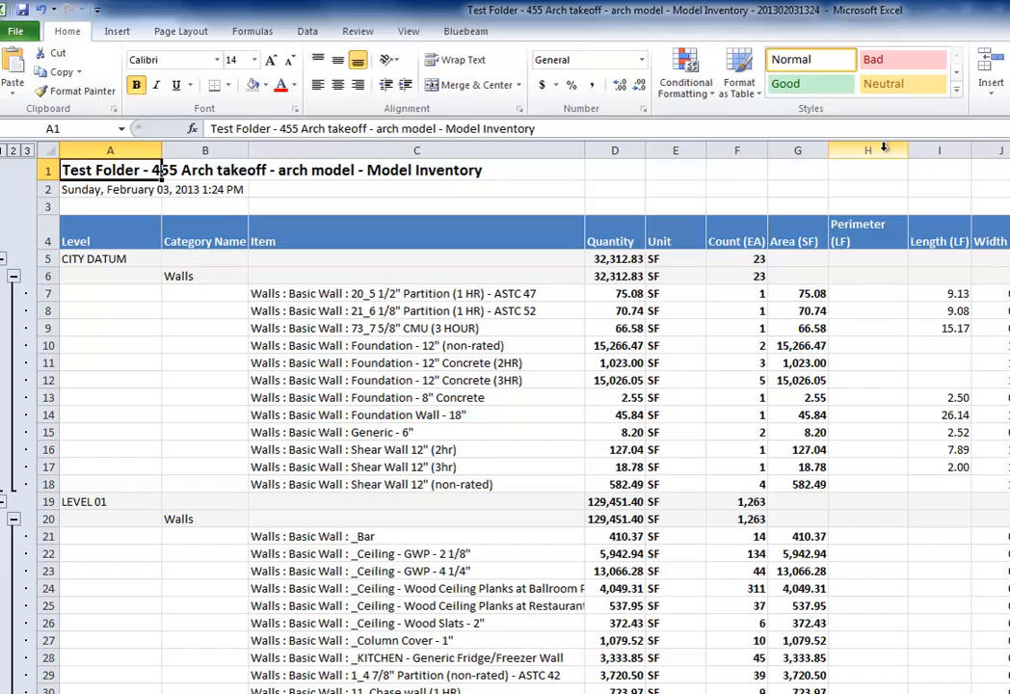
pyautogui.rightClick(887, 153)
pyautogui.click(930, 285)
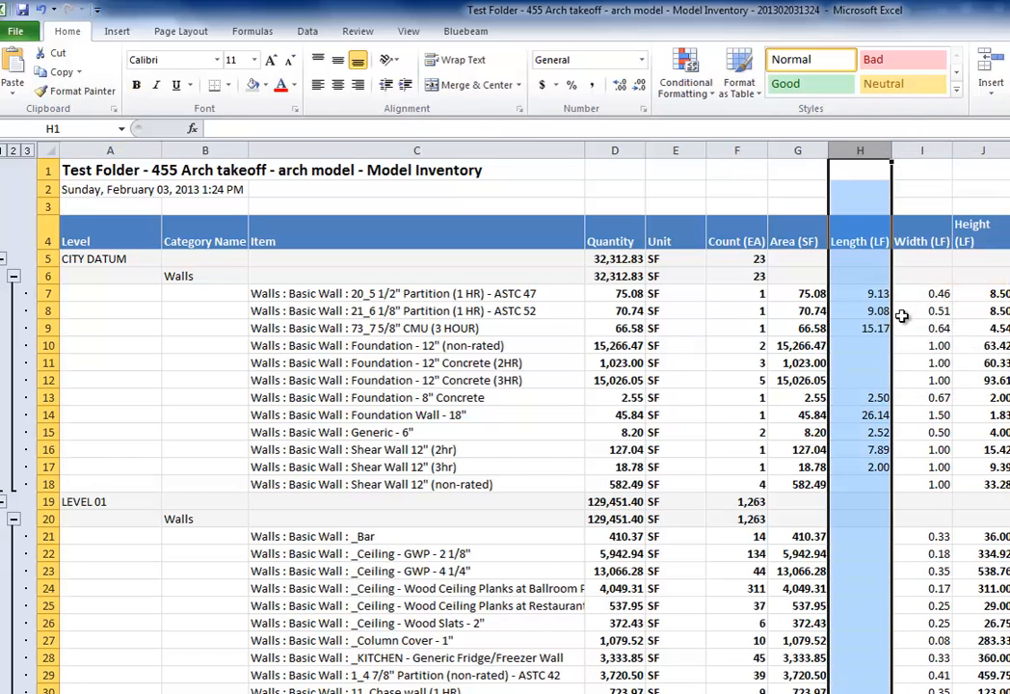
pyautogui.click(1009, 170)
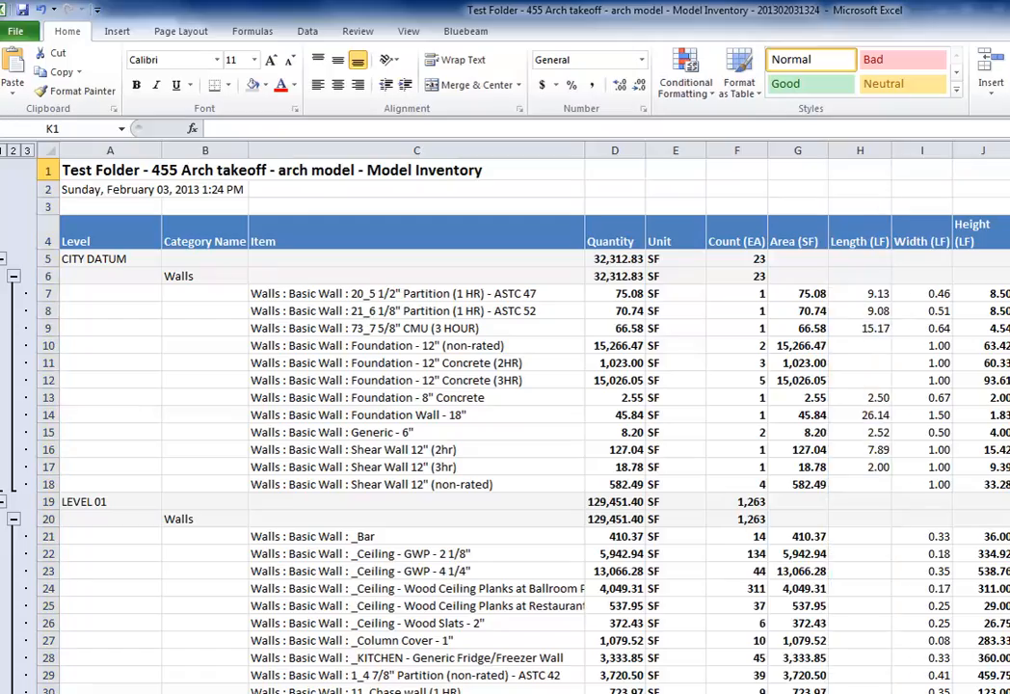
# - Review the exported wall rows down through the building levels and narrow the Unit column close to its heading width
pyautogui.scroll(-20, 506, 424)
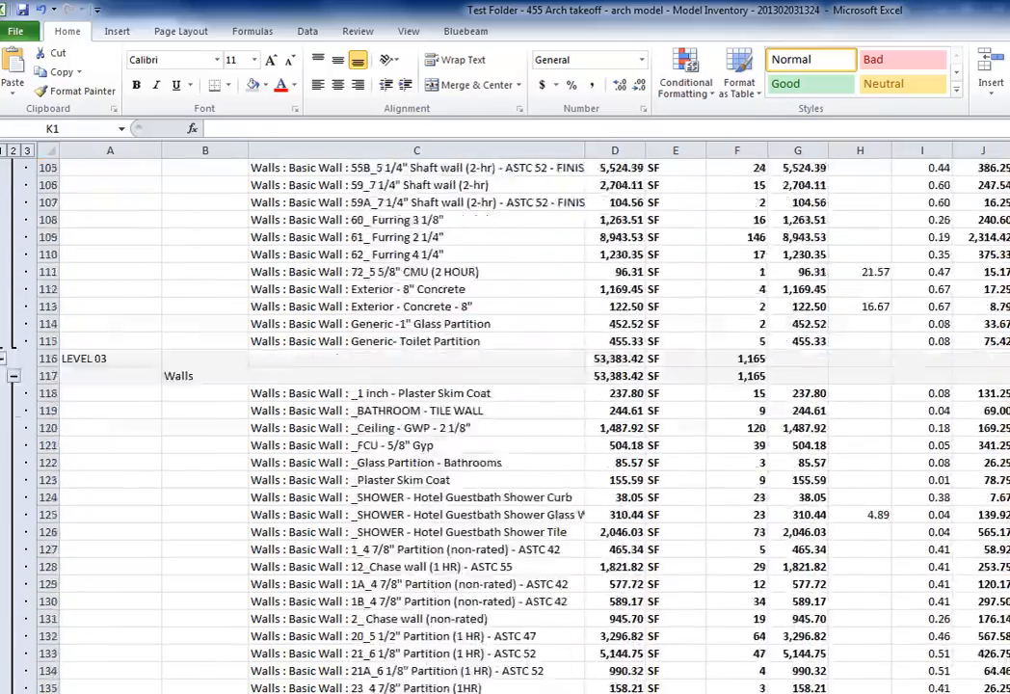
pyautogui.scroll(-20, 506, 424)
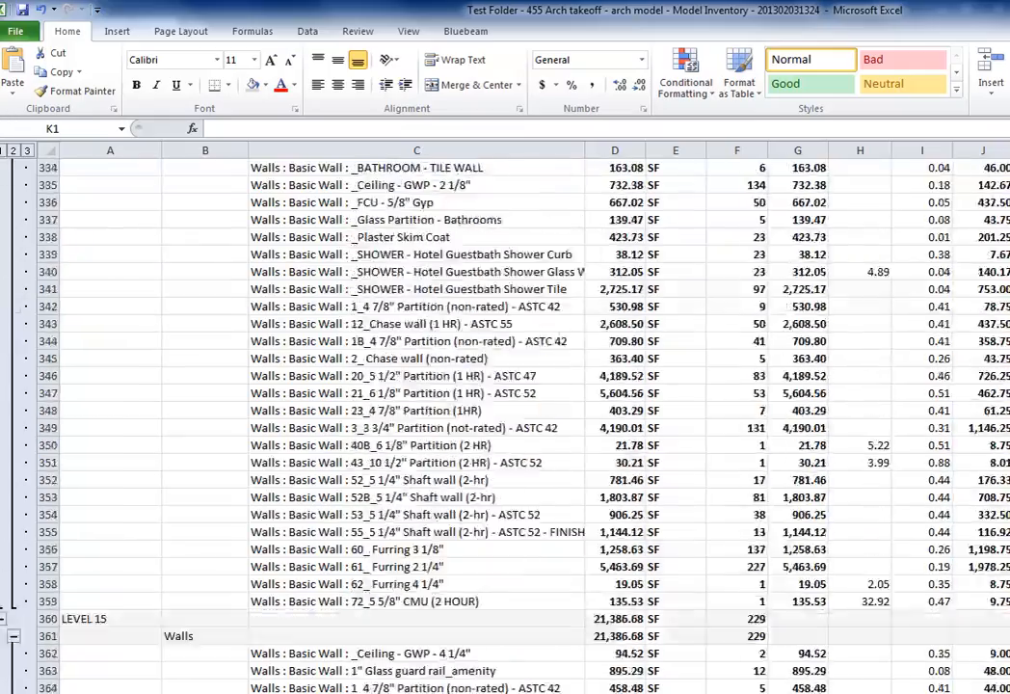
pyautogui.scroll(-20, 505, 424)
pyautogui.scroll(20, 506, 425)
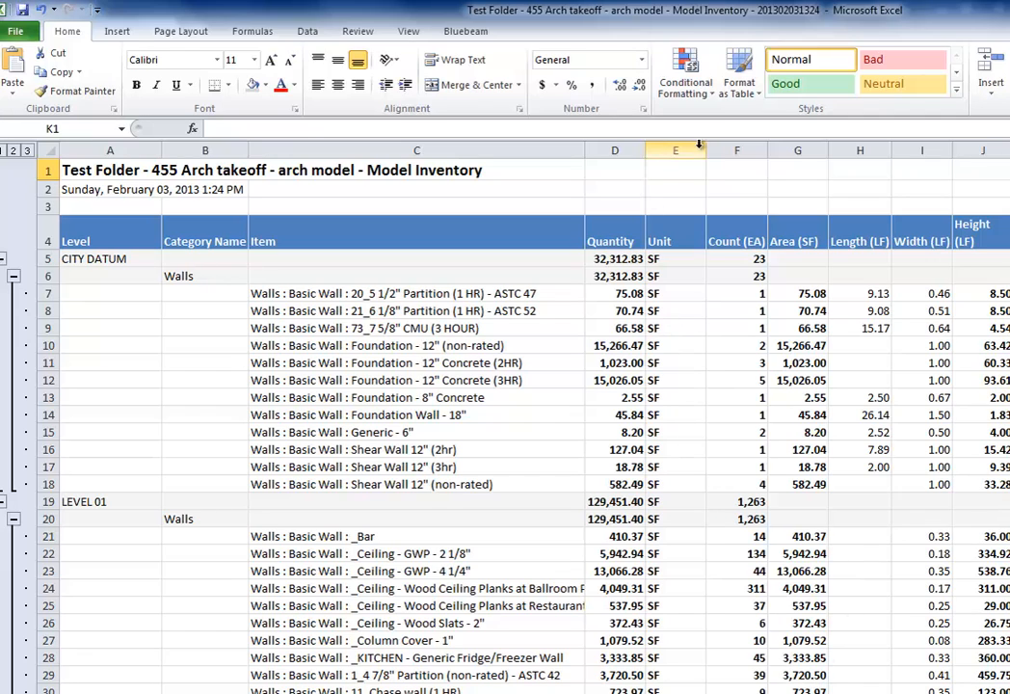
pyautogui.moveTo(707, 152); pyautogui.dragTo(680, 152)
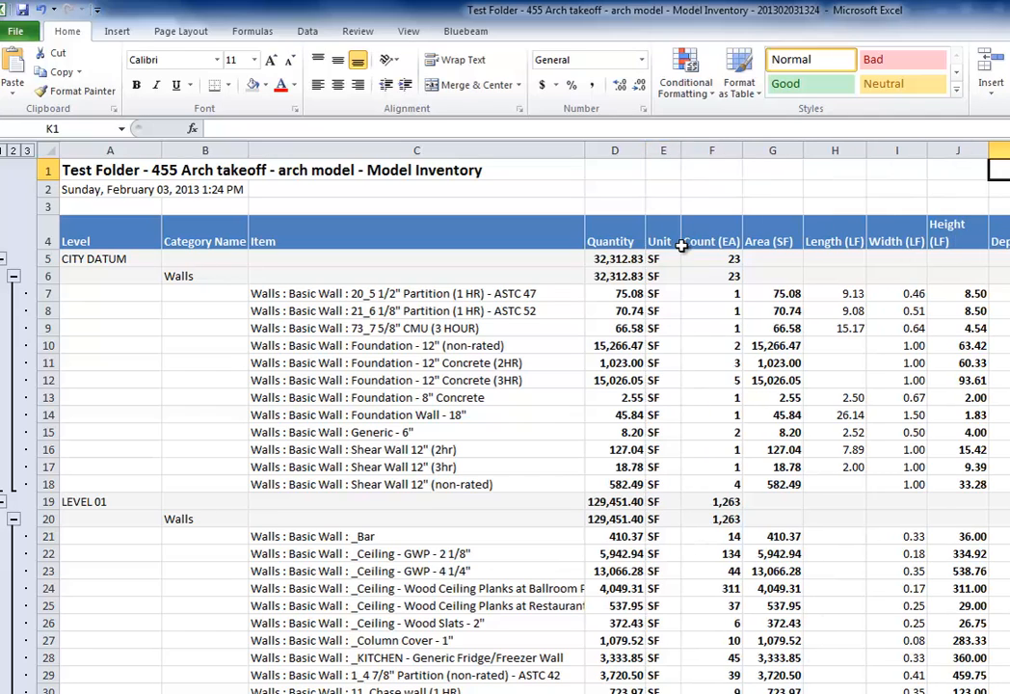